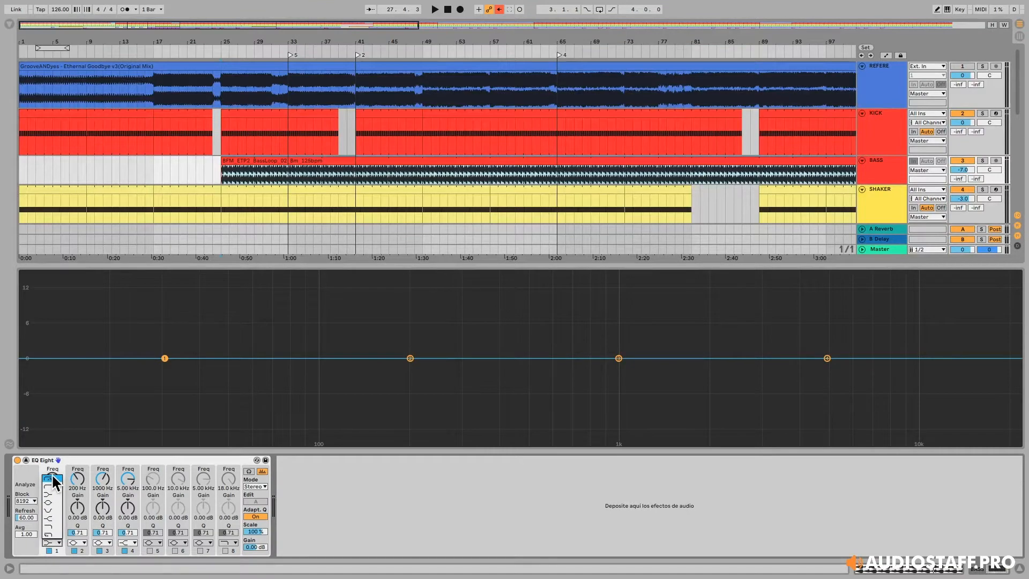
Change EQ Eight's band 1 on the BASS track to a low-cut filter at about 44 Hz and audition it.
left_click(52, 478)
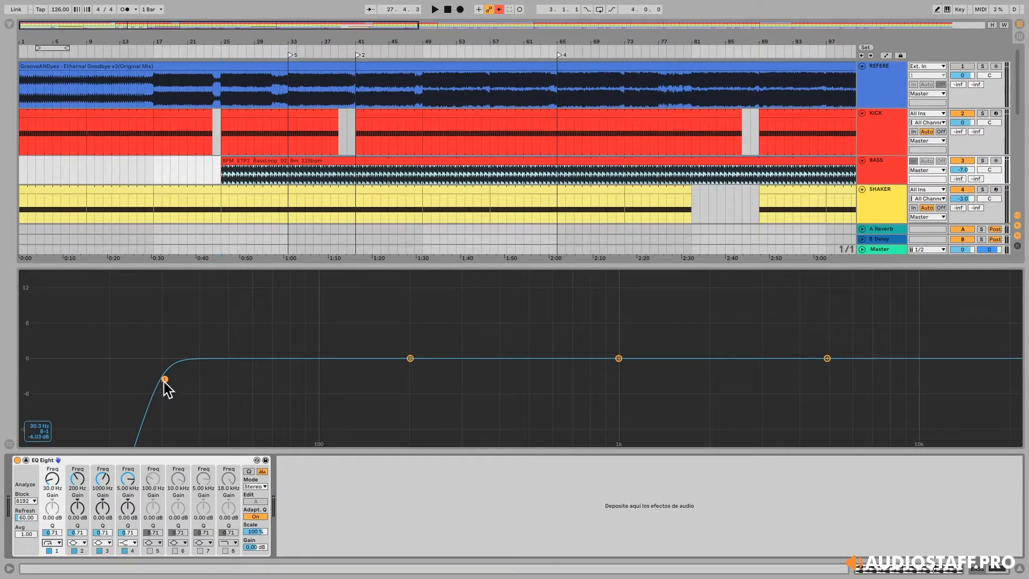
left_click_drag(165, 381, 215, 381)
key("space")
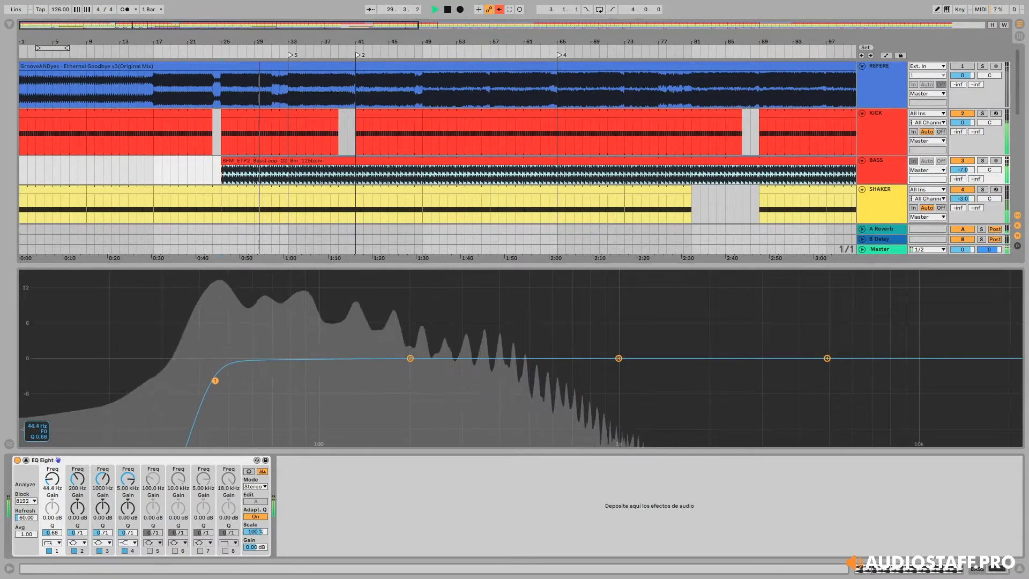
key("space")
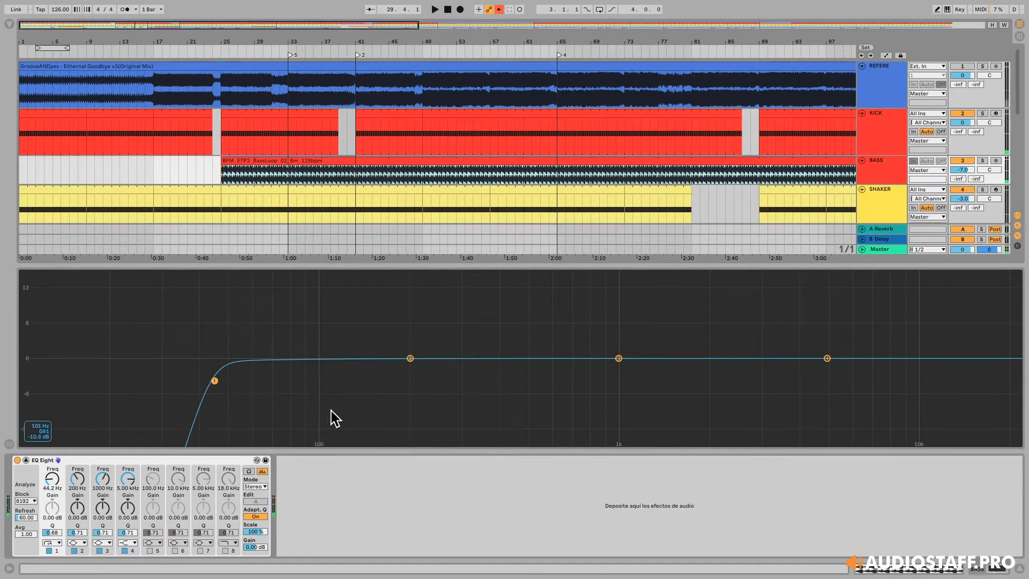
Play the arrangement from bar 25 to hear the low cut, and collapse the enlarged EQ display.
left_click(226, 257)
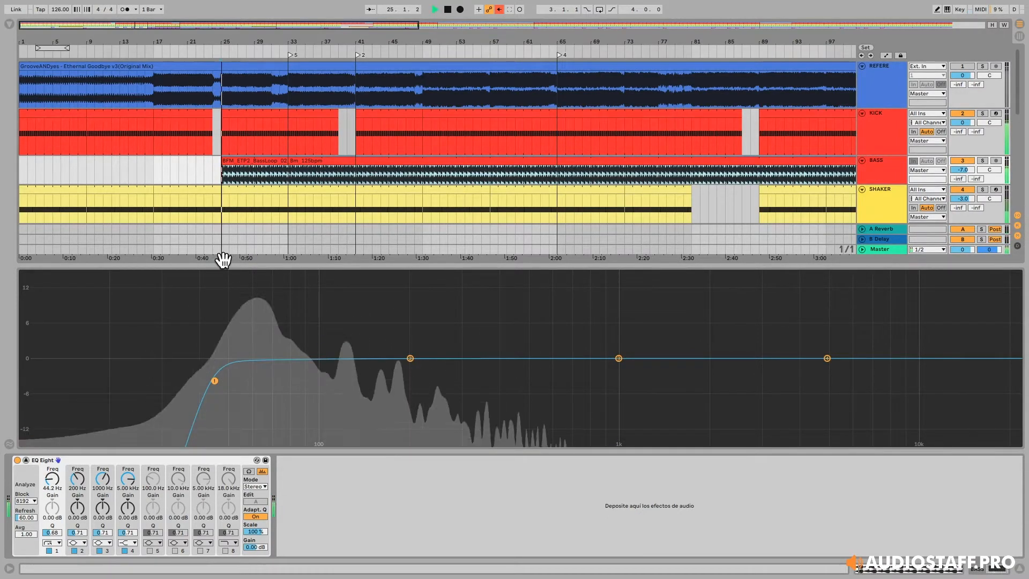
double_click(565, 318)
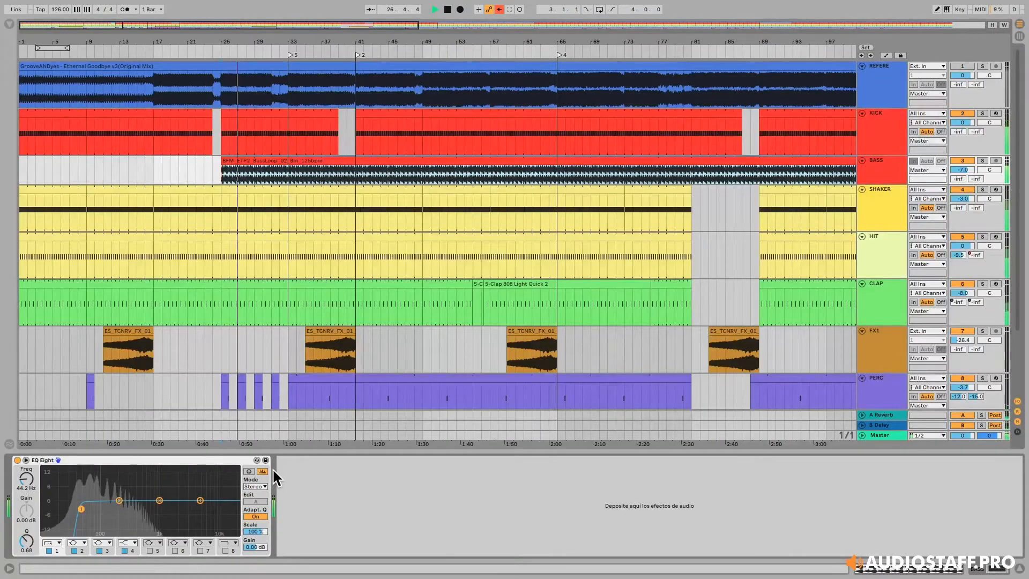
key("space")
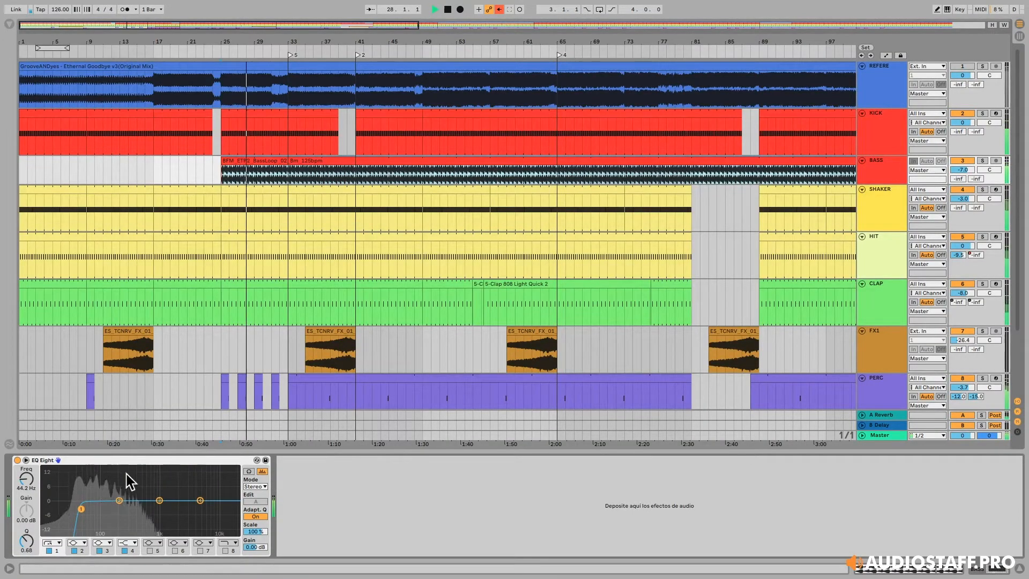
key("space")
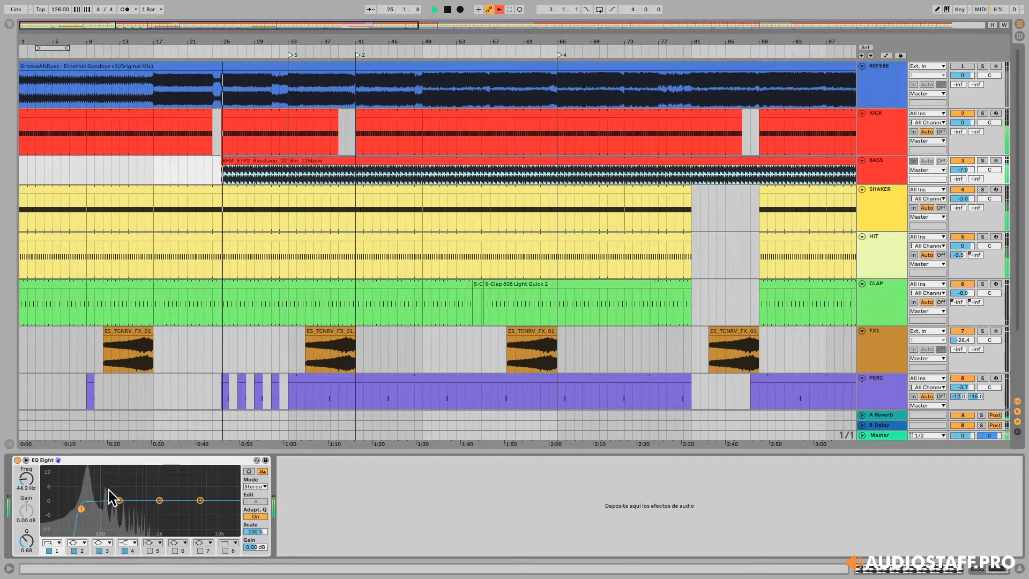
Try EQ band 1 at 10 Hz and a 5.83 dB cut at about 174 Hz on band 2 while listening.
left_click_drag(81, 509, 43, 502)
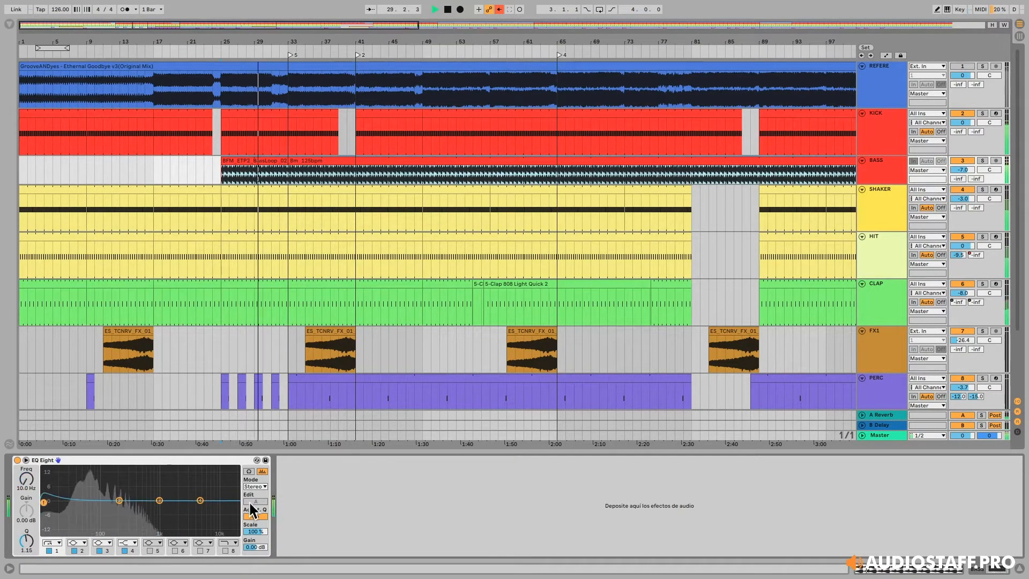
key("space")
mouse_move(119, 501)
left_mouse_down()
mouse_move(100, 532)
mouse_move(115, 513)
left_mouse_up()
key("space")
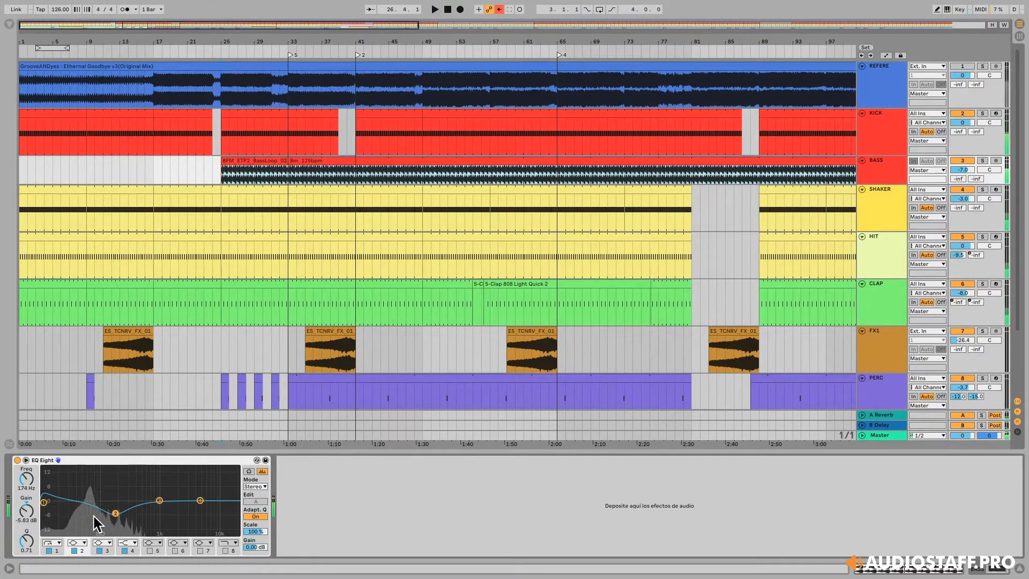
Set EQ band 2 to about 198 Hz with 0.87 dB gain and the band 1 low cut to about 74.2 Hz.
left_click_drag(43, 503, 46, 517)
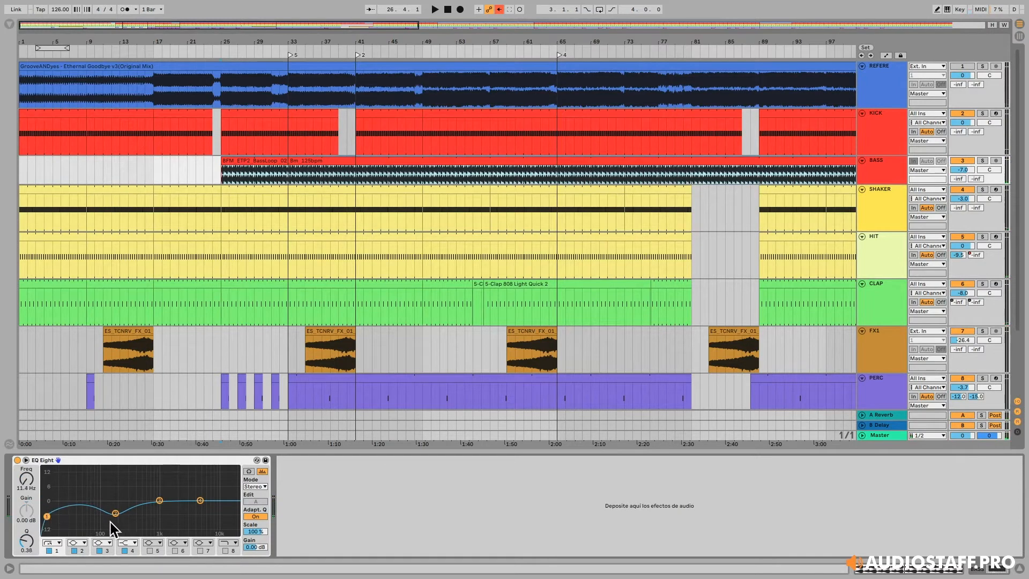
left_click_drag(116, 514, 118, 499)
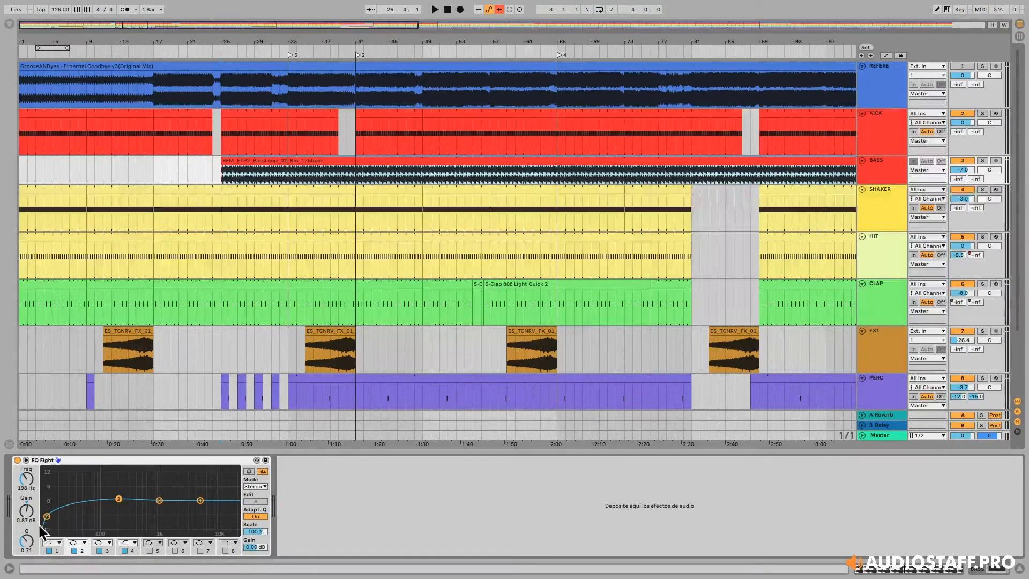
left_click_drag(47, 516, 94, 510)
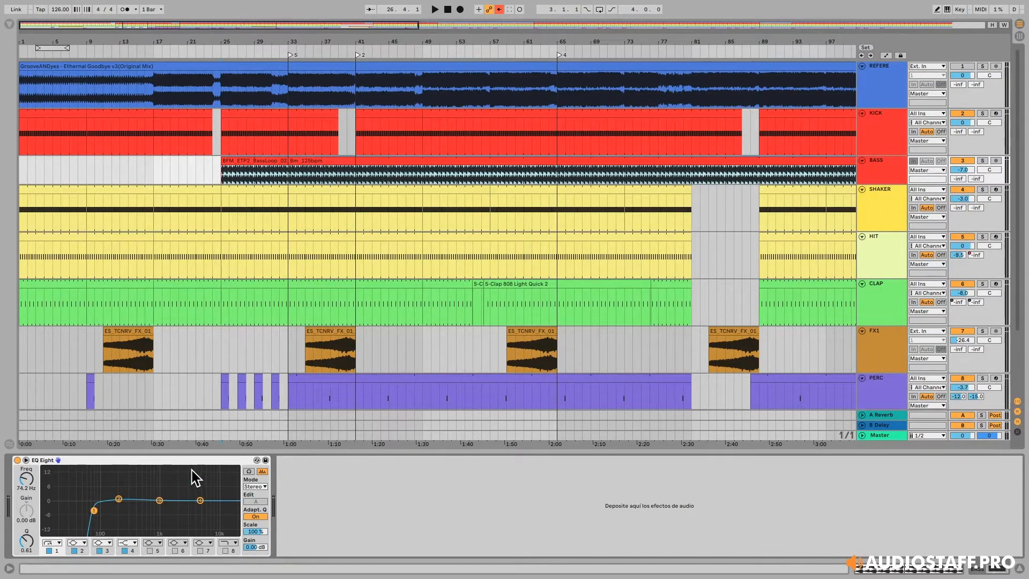
Select the BASS track and search the browser for "comp".
left_click(882, 196)
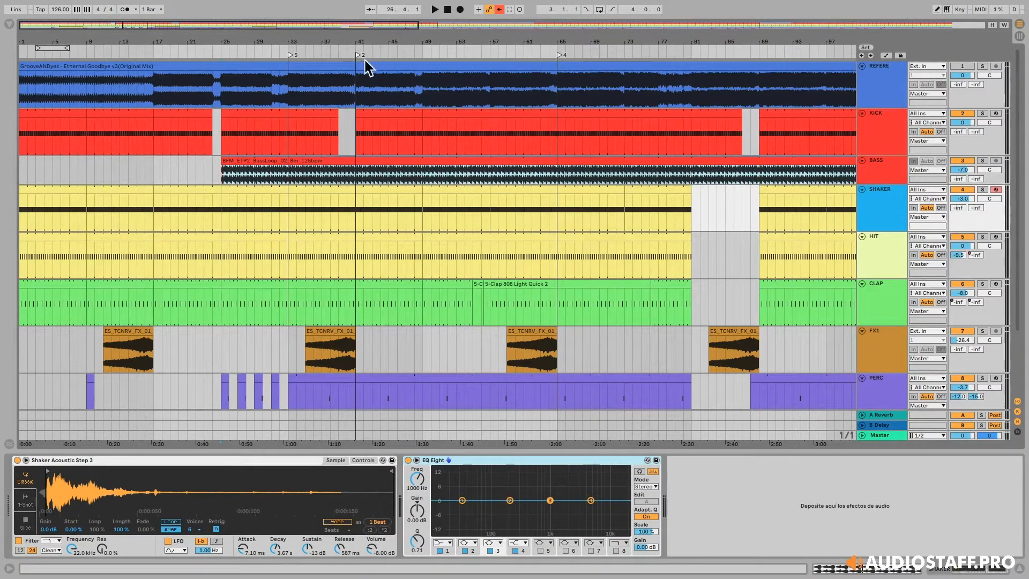
left_click(869, 172)
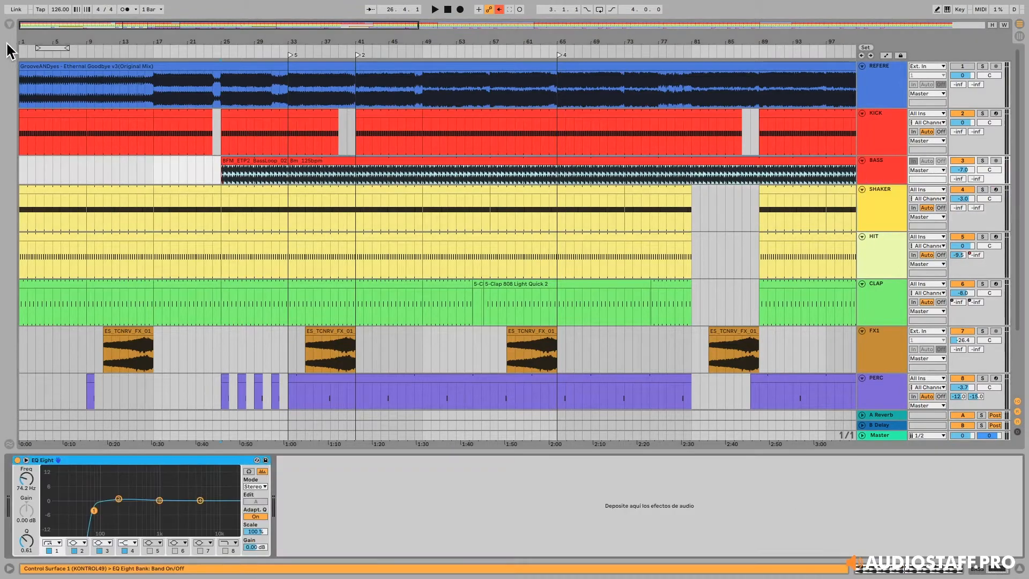
left_click(901, 167)
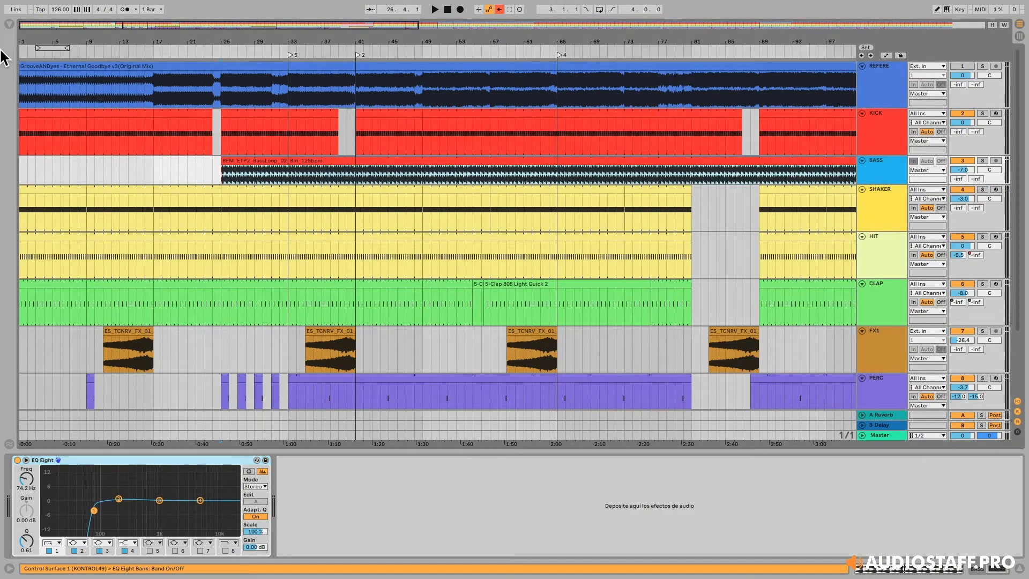
left_click(9, 25)
type("c")
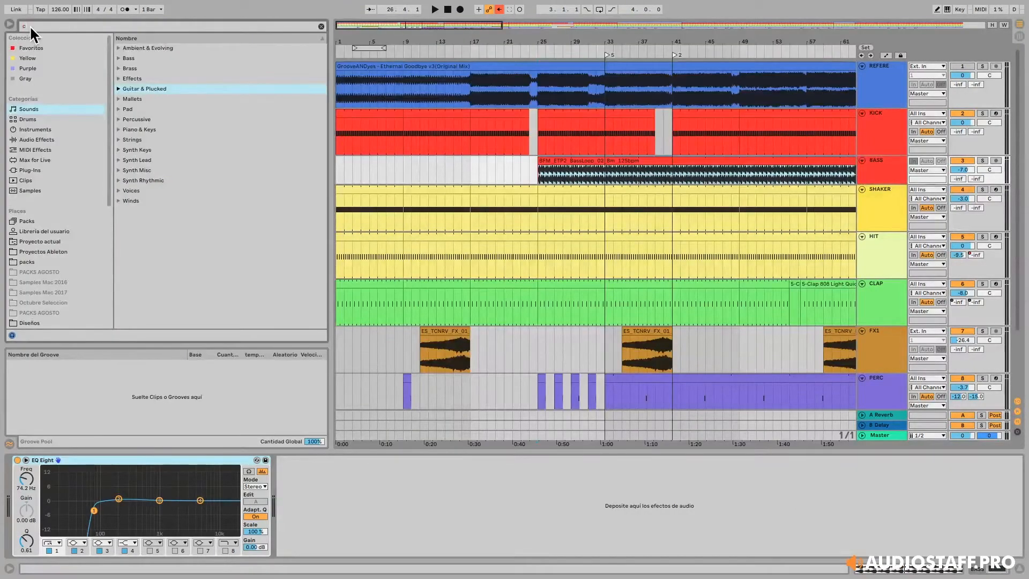
type("omp")
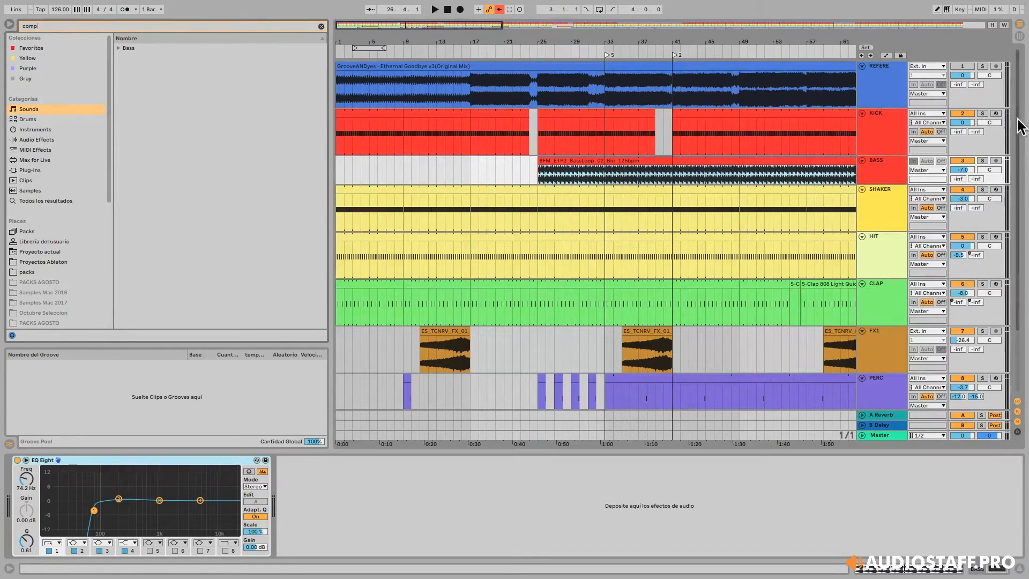
Find the Compressor among all browser results and add it after EQ Eight on the BASS track.
double_click(893, 166)
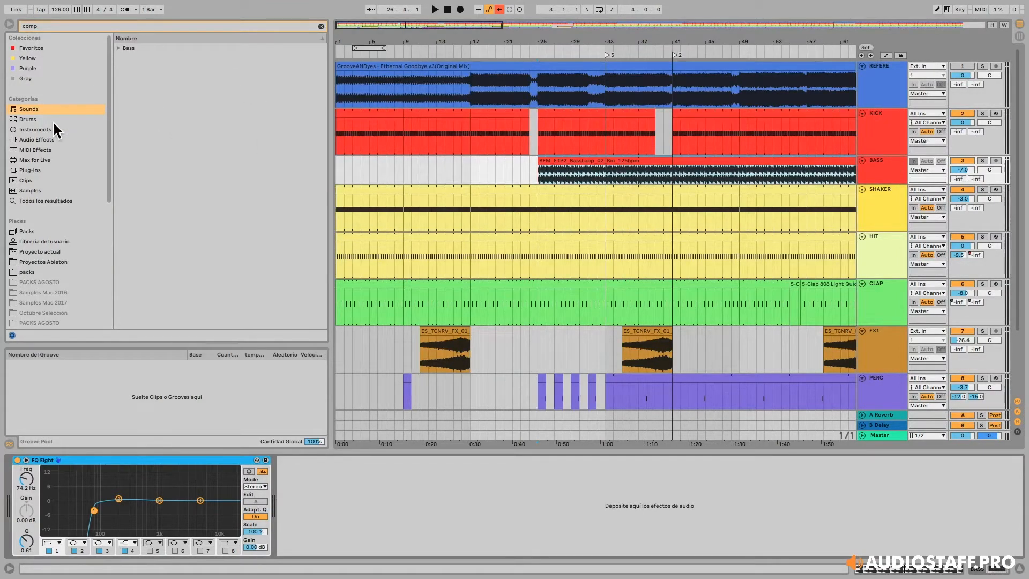
left_click(53, 199)
left_click_drag(146, 58, 350, 470)
left_click(385, 471)
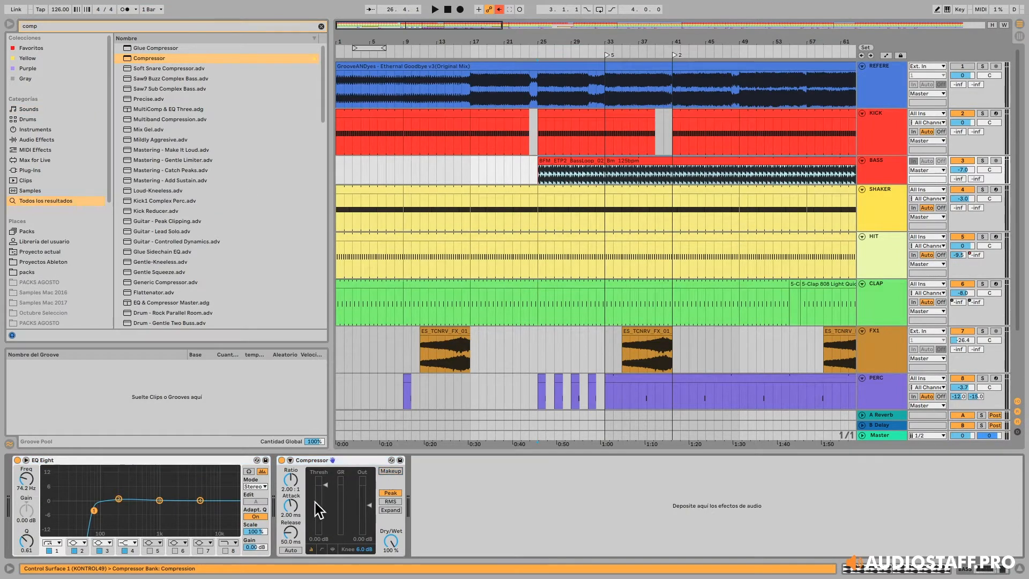
Set the Compressor's ratio to 4.34:1, attack to 17.9 ms, release to 1.34 s and threshold to -2.81 dB.
left_click_drag(293, 532, 303, 481)
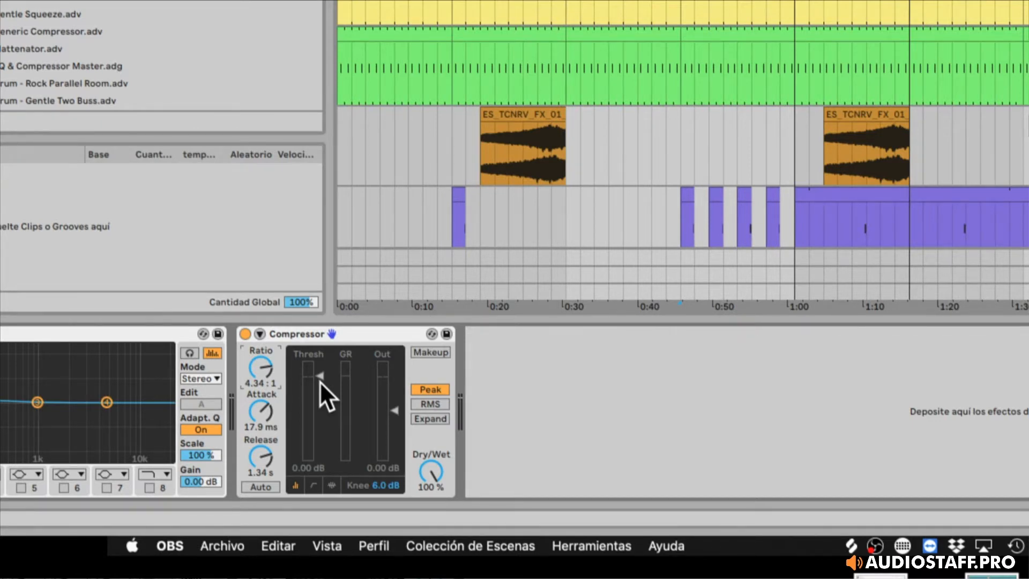
left_click_drag(321, 376, 320, 382)
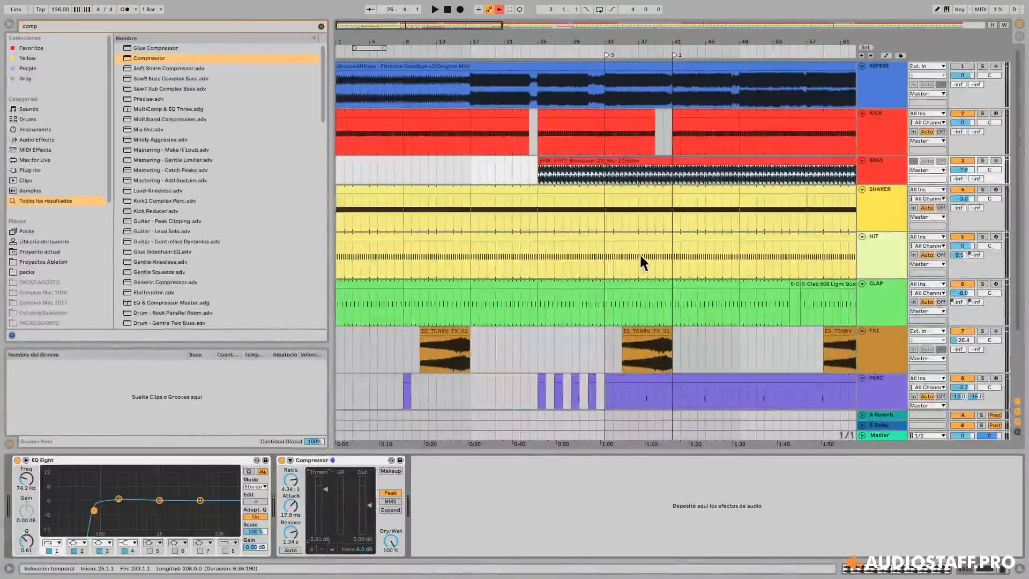
Solo the BASS track, lower the Compressor's threshold to -13.4 dB during playback and enable Makeup.
left_click(984, 159)
key("space")
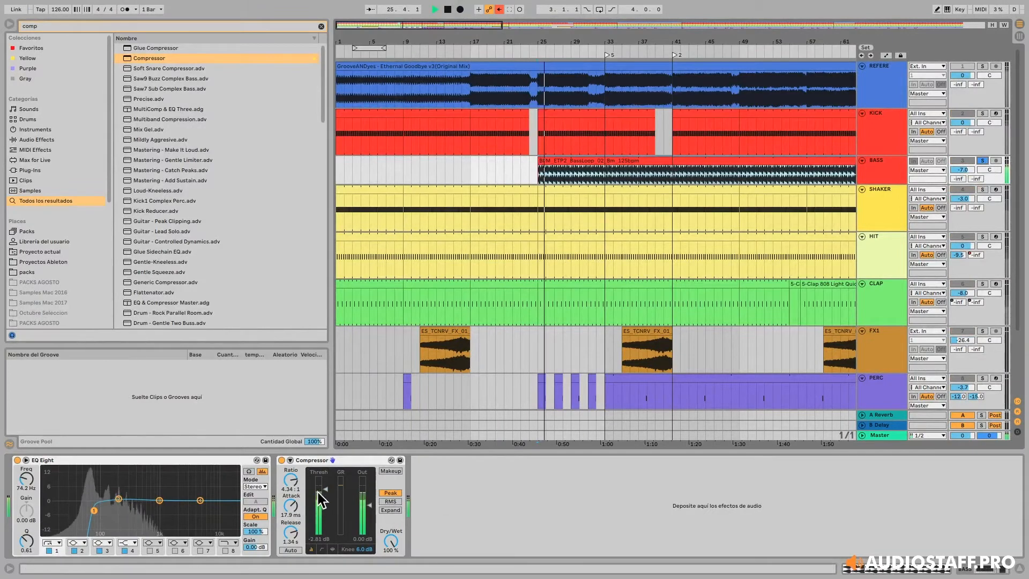
left_click_drag(325, 489, 326, 506)
left_click(390, 470)
key("space")
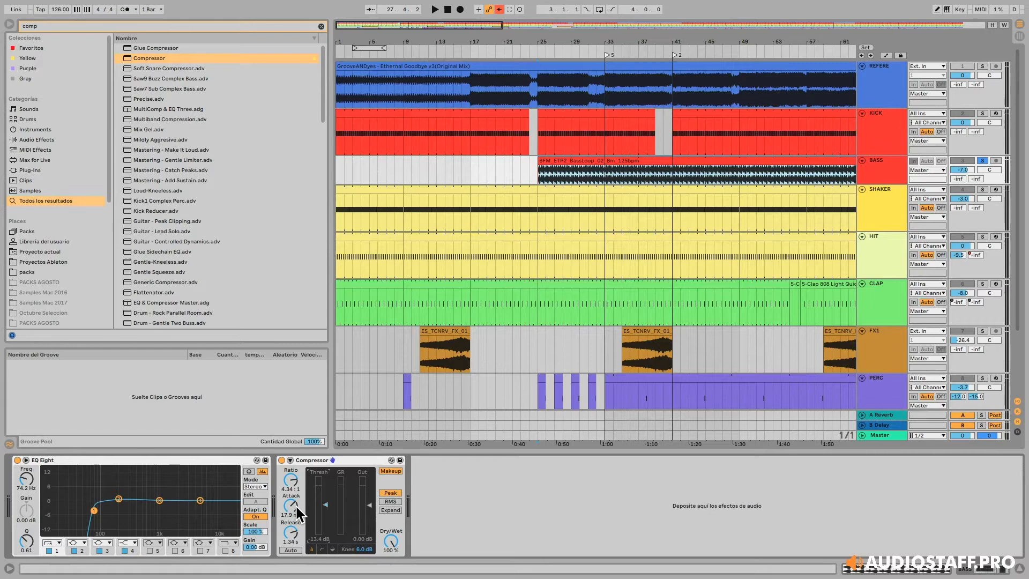
Set the Compressor's ratio to 2.38:1, attack to 22.9 ms and release to 539 ms.
left_click(321, 462)
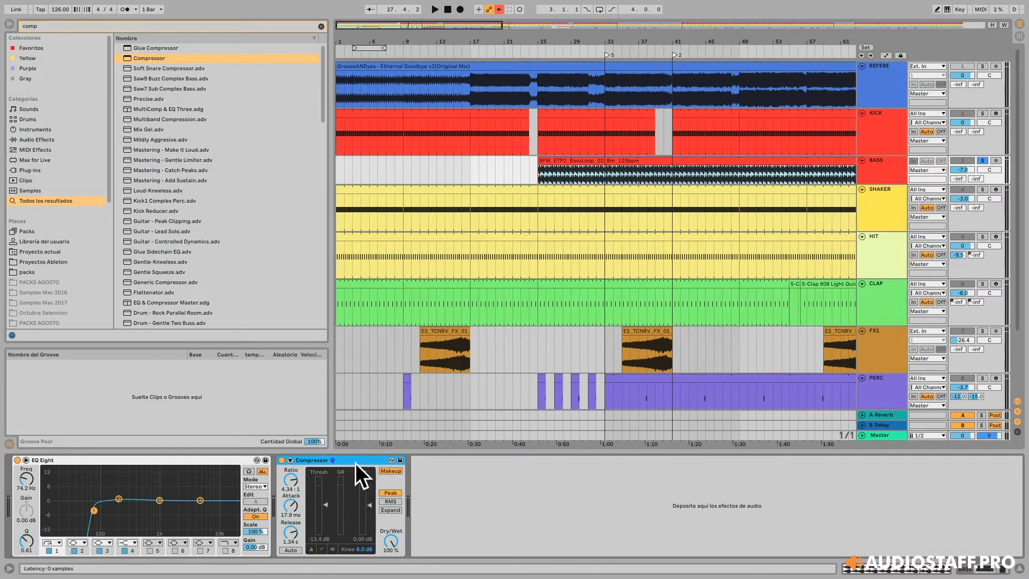
left_click_drag(290, 481, 292, 552)
left_click_drag(291, 506, 291, 500)
left_click_drag(292, 479, 291, 487)
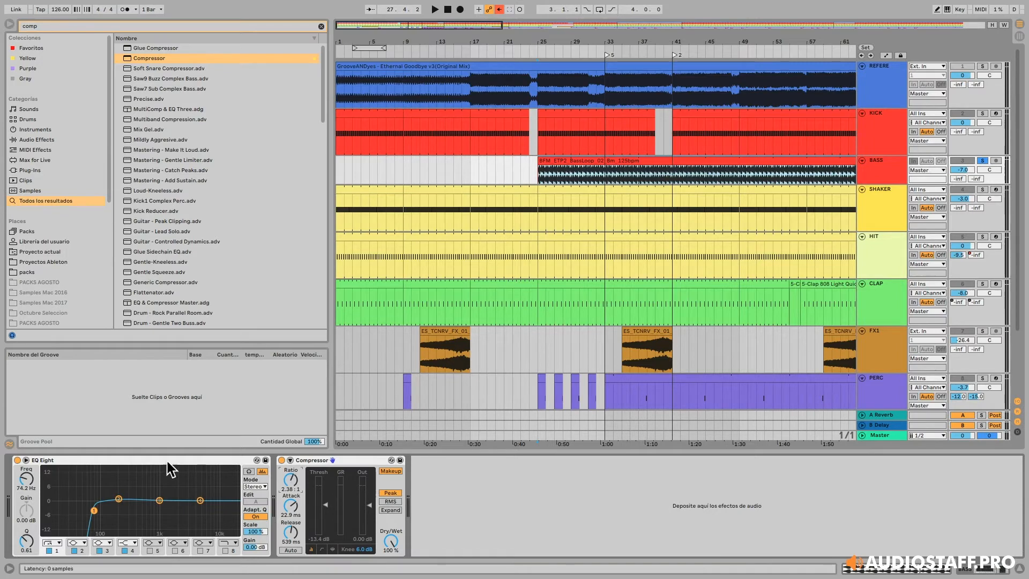
Examine the BASS track's enlarged EQ curve, and select the CLAP track with the device view hidden.
left_click(26, 460)
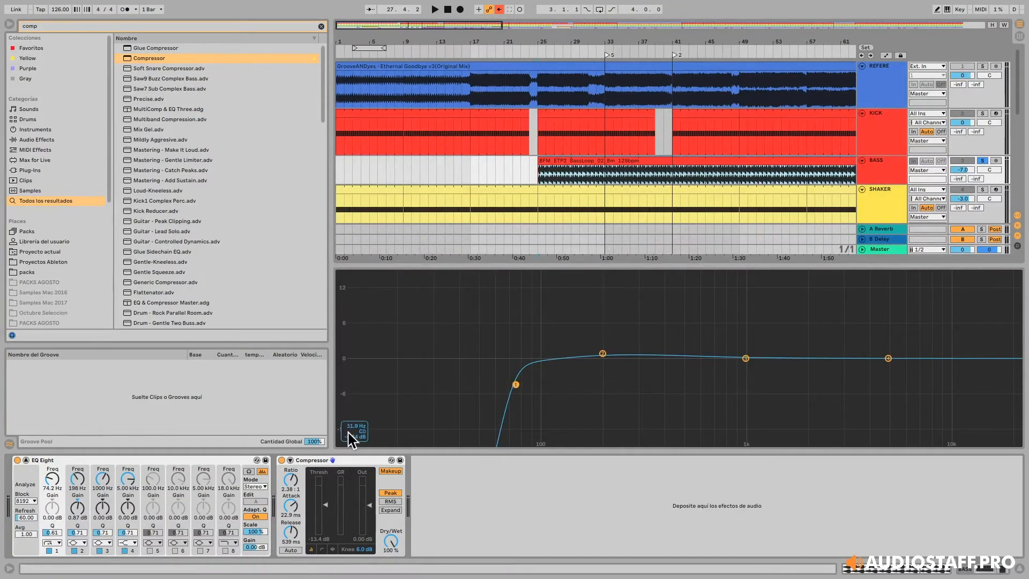
left_click(522, 450)
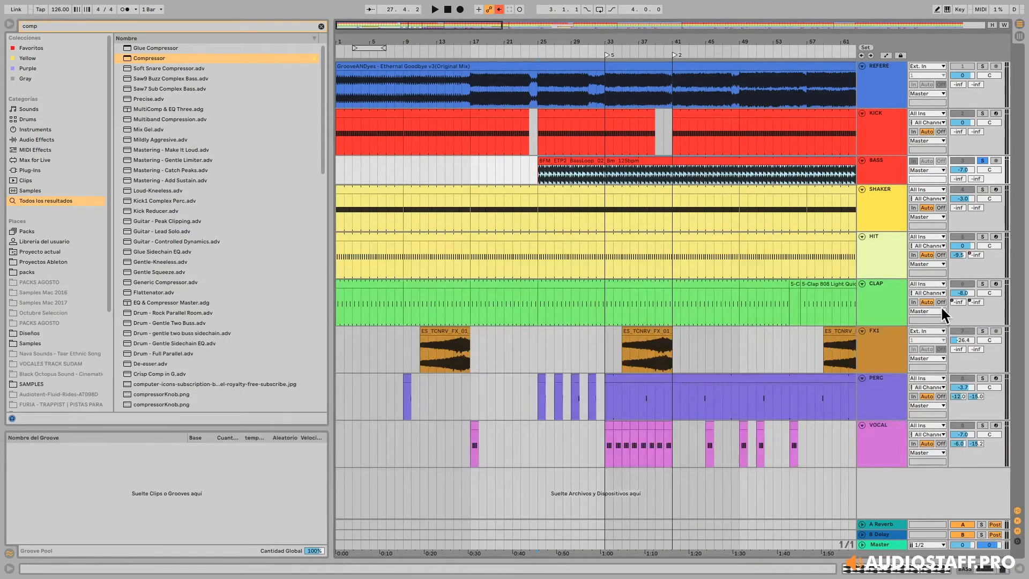
left_click(874, 382)
left_click(874, 351)
left_click(874, 307)
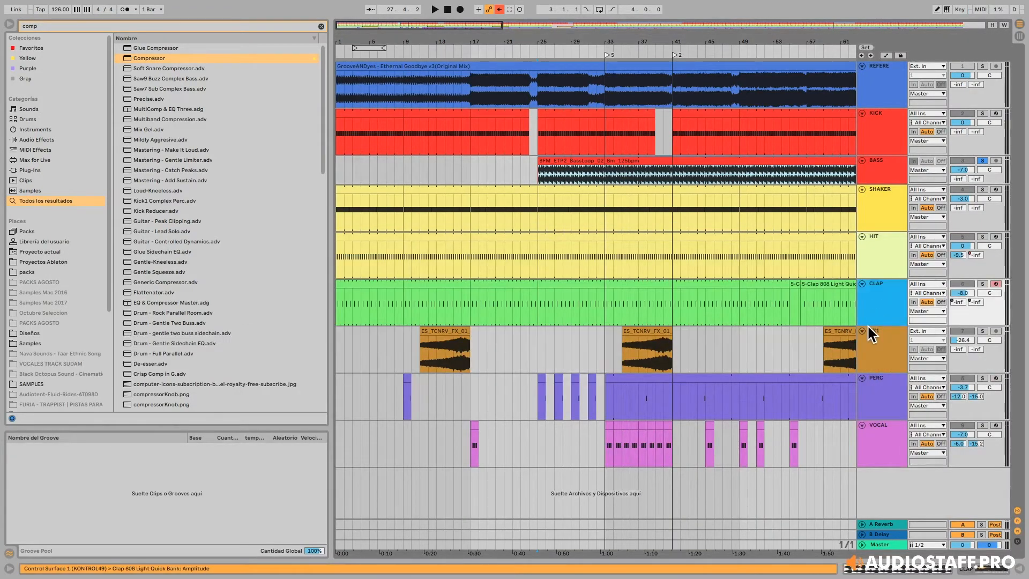